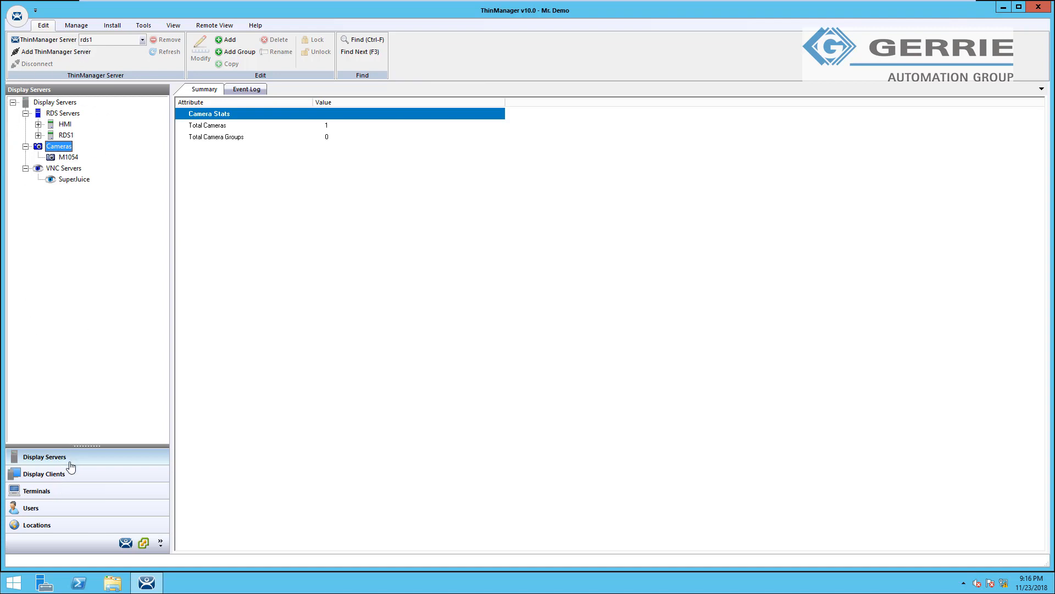
- Start a new Remote Desktop Services display client and name it Demo
left_click(44, 474)
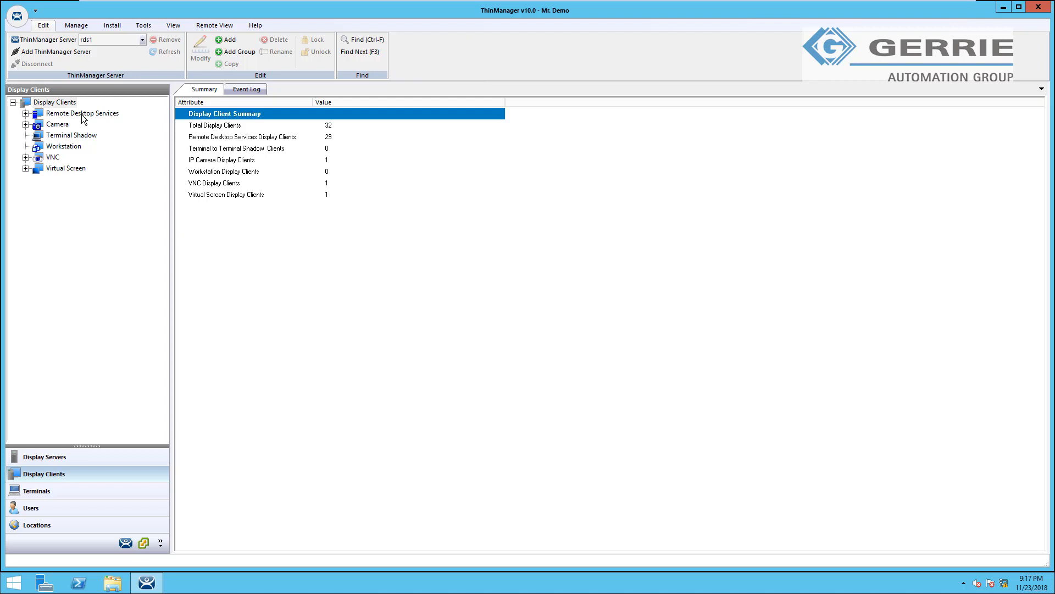
left_click(26, 124)
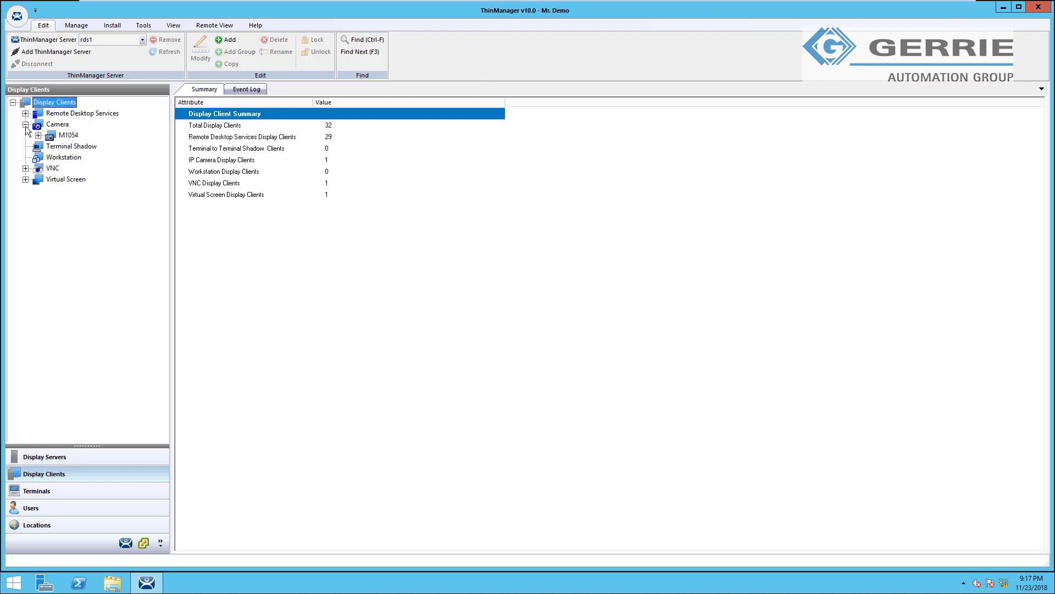
left_click(25, 125)
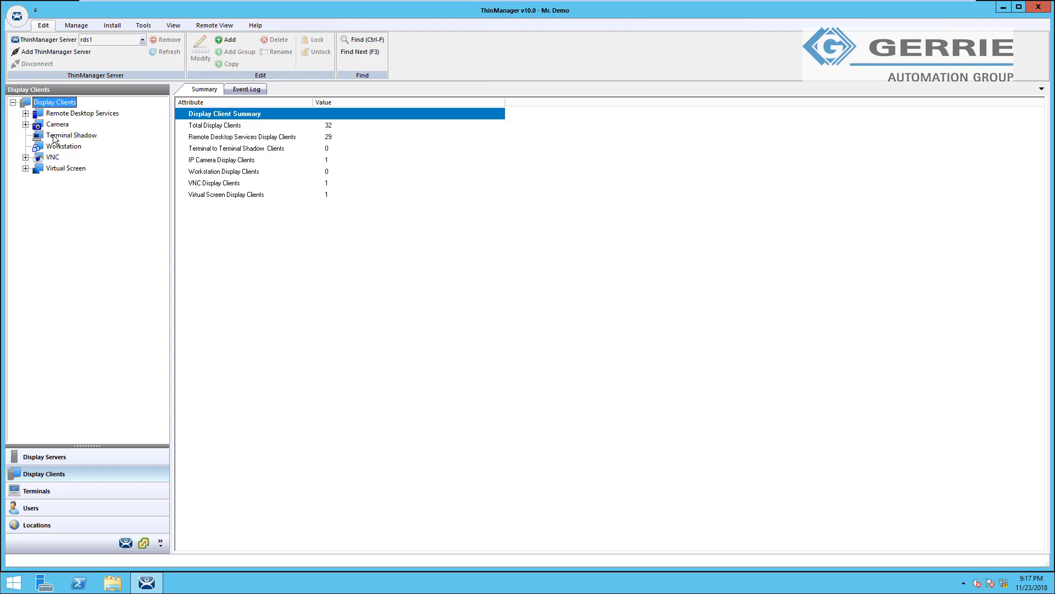
left_click(35, 158)
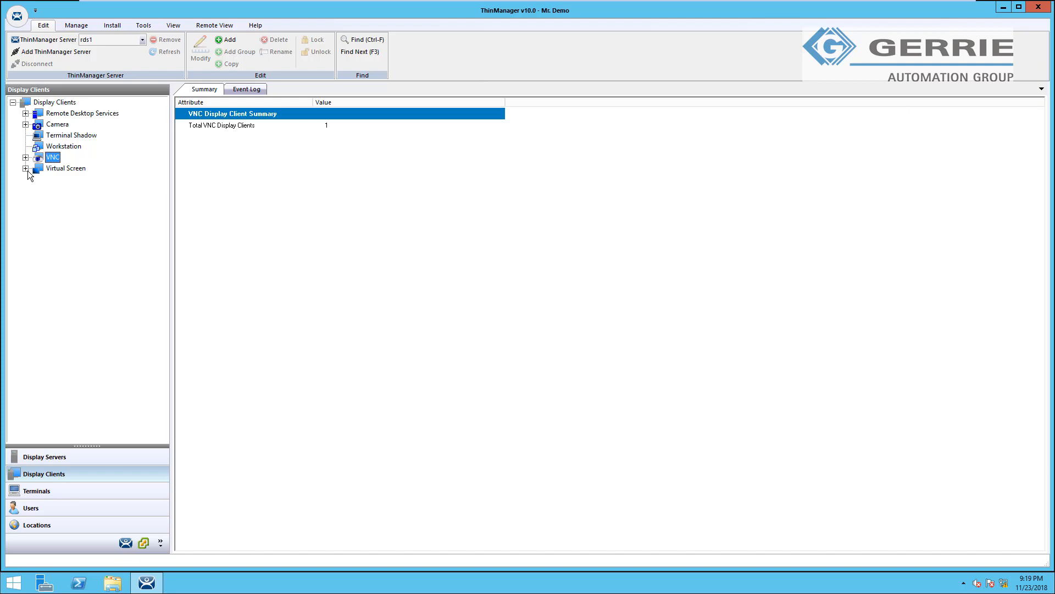
right_click(77, 113)
left_click(100, 120)
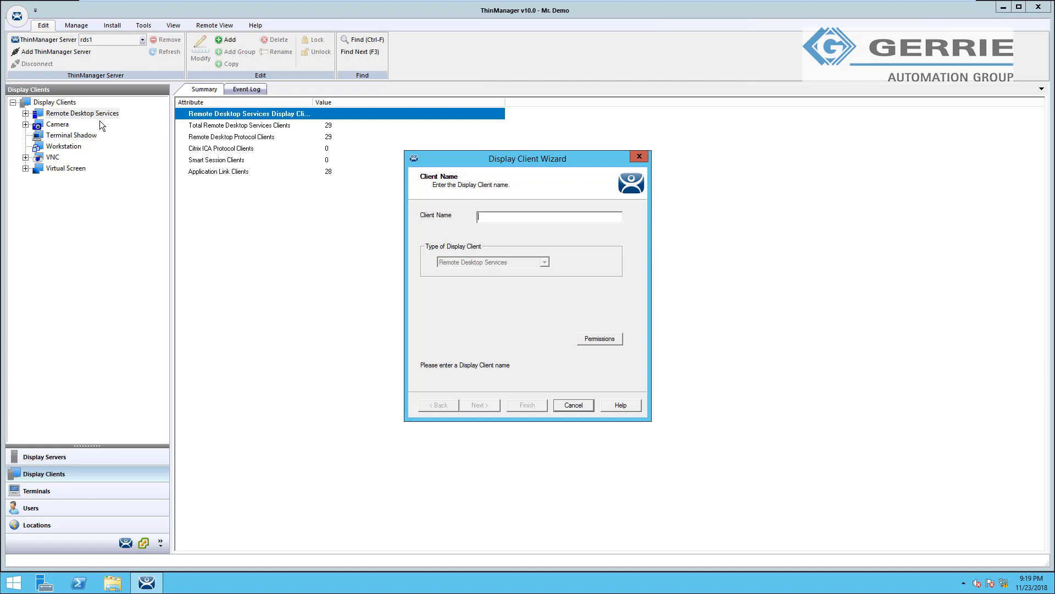
type("Demo")
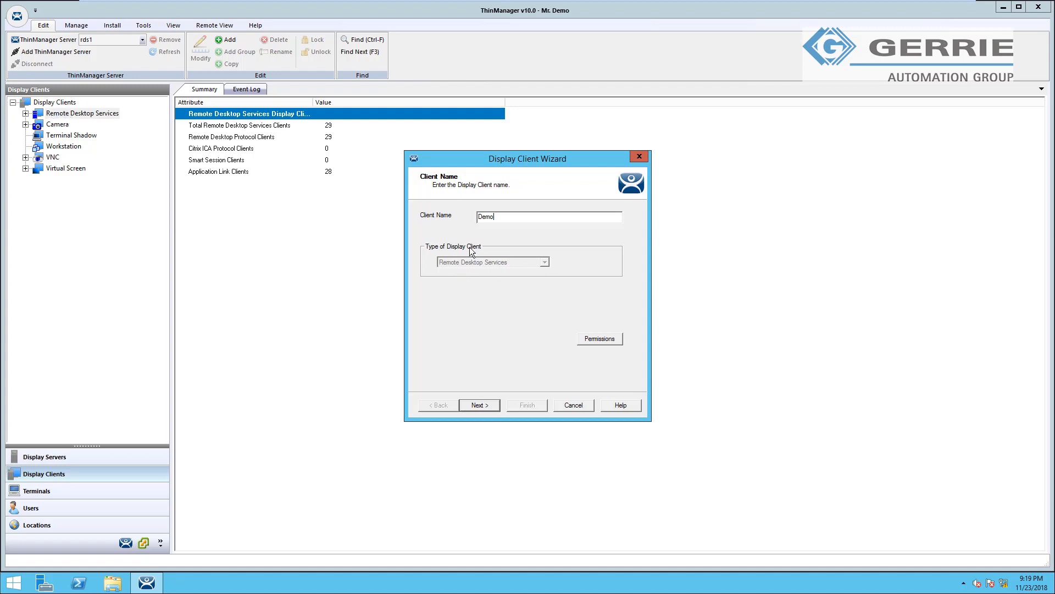
left_click(490, 408)
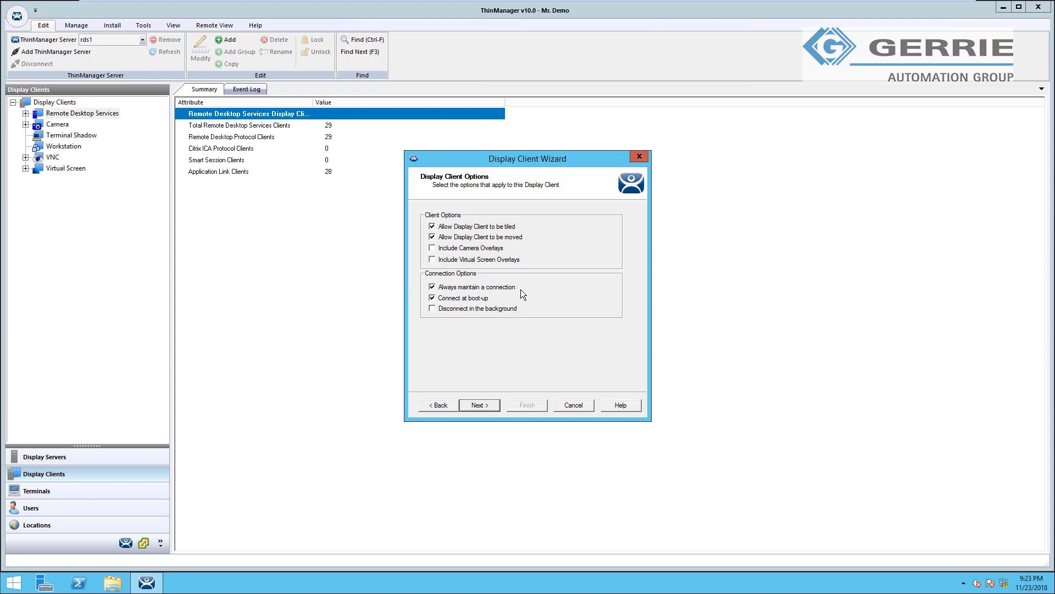
- Accept the client and connection options with Allow Auto-Login and Application Link enabled, leaving session scaling and custom resolution off
left_click(493, 407)
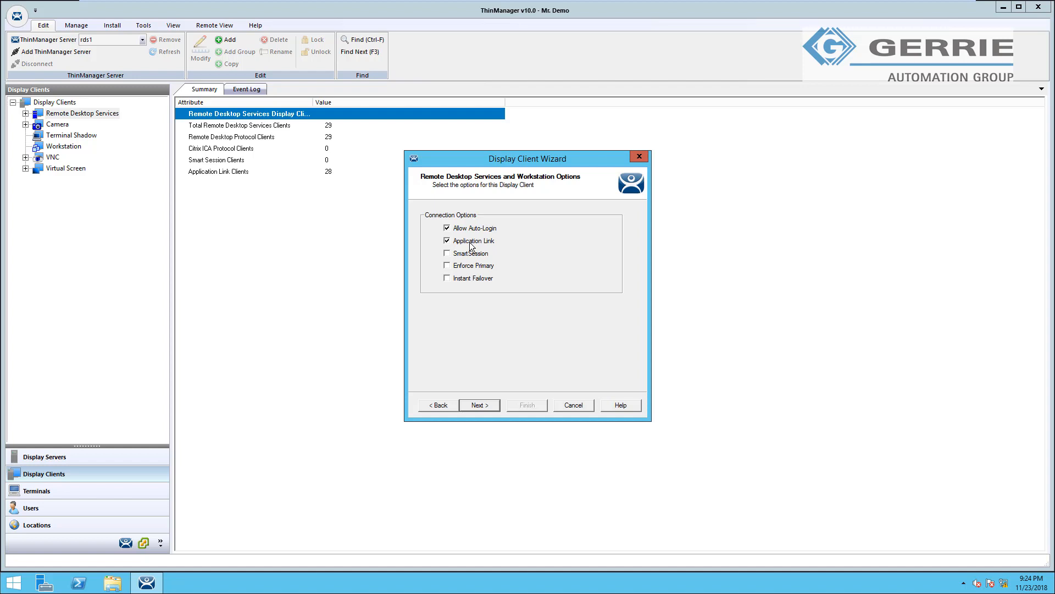
left_click(472, 404)
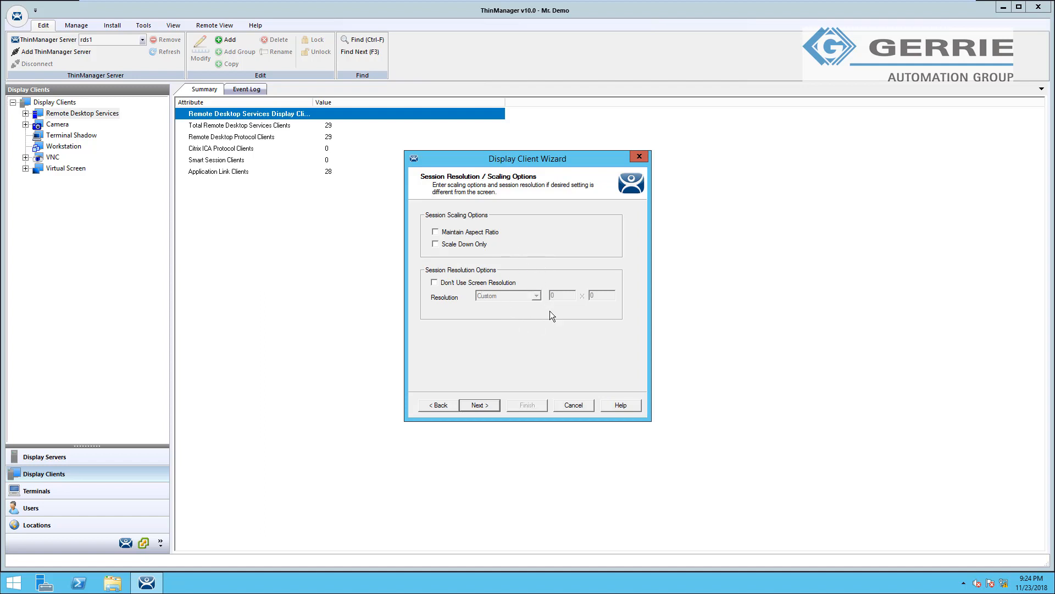
left_click(492, 407)
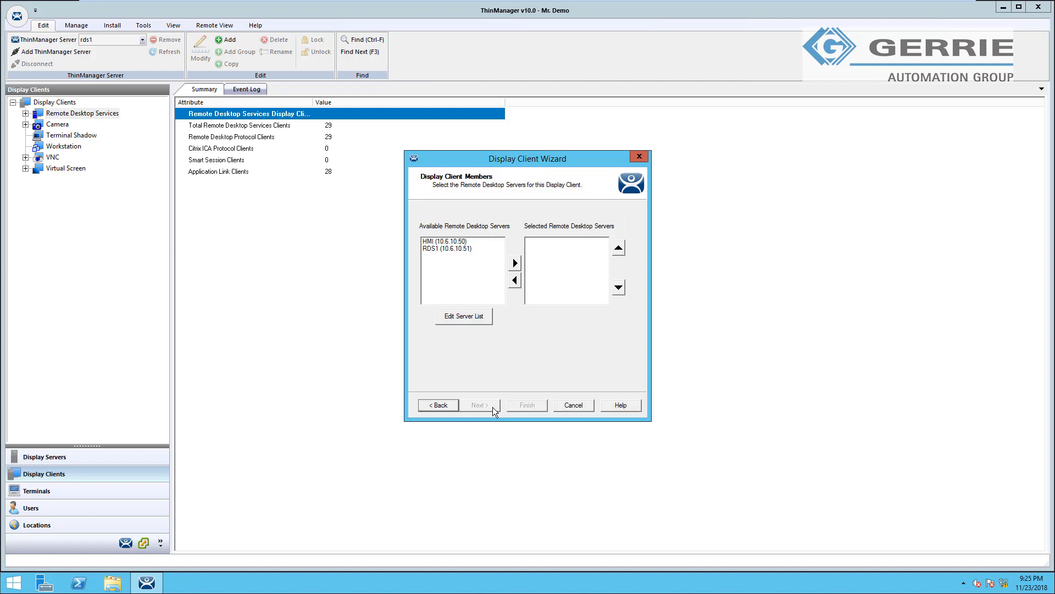
- Assign RDS1 and then HMI as the Remote Desktop Servers for the Demo display client
left_click(448, 250)
left_click(514, 264)
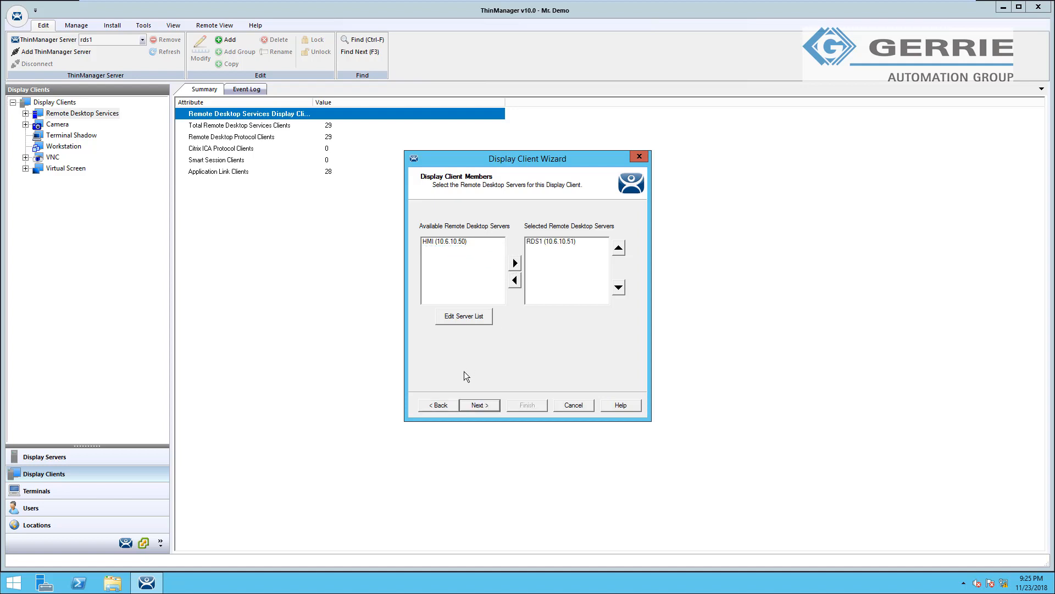
left_click(451, 406)
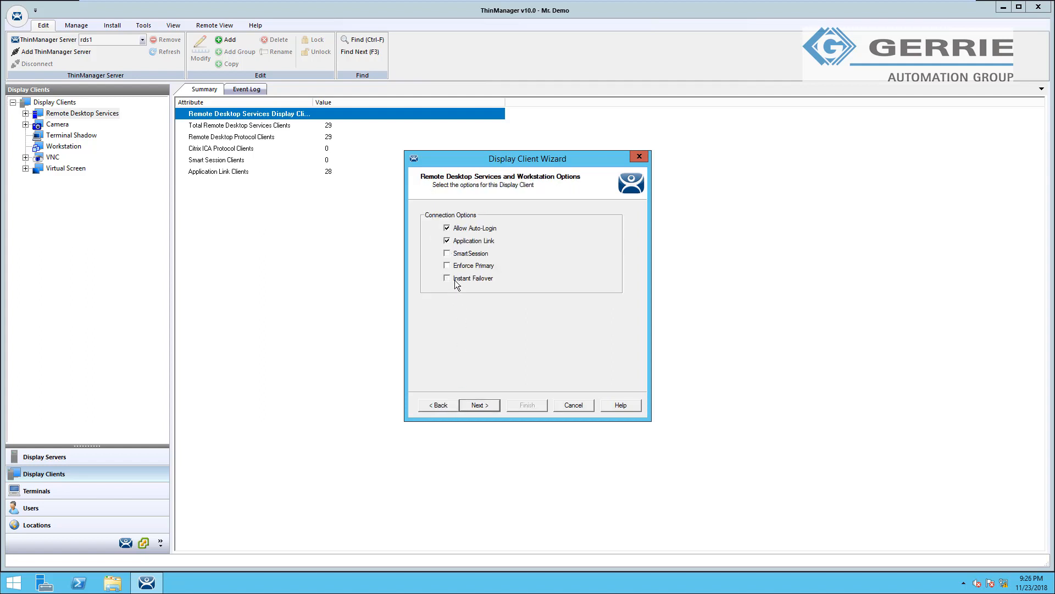
left_click(479, 407)
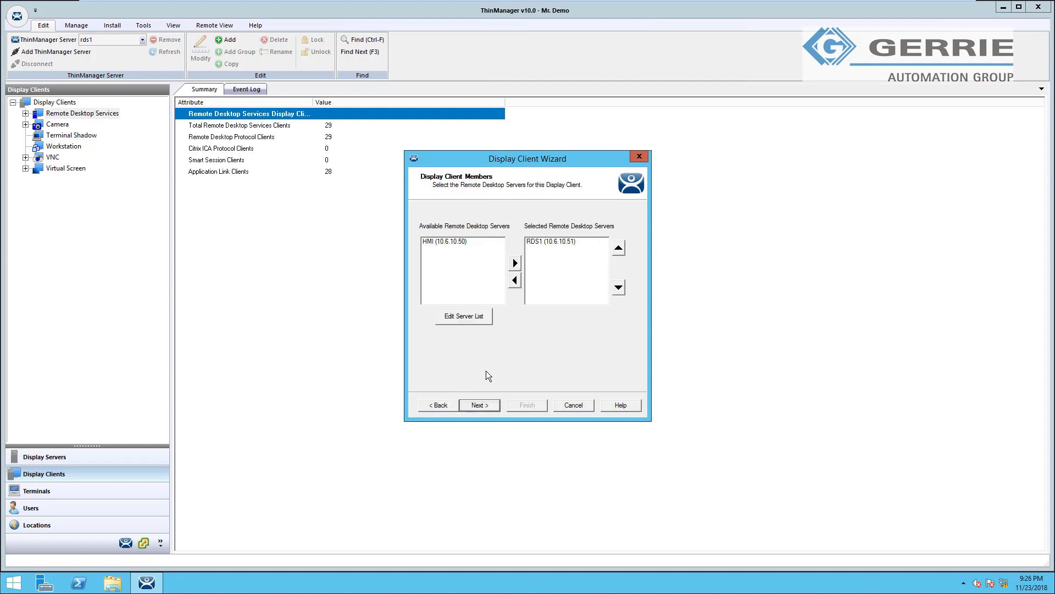
left_click(463, 242)
left_click(516, 265)
left_click(480, 406)
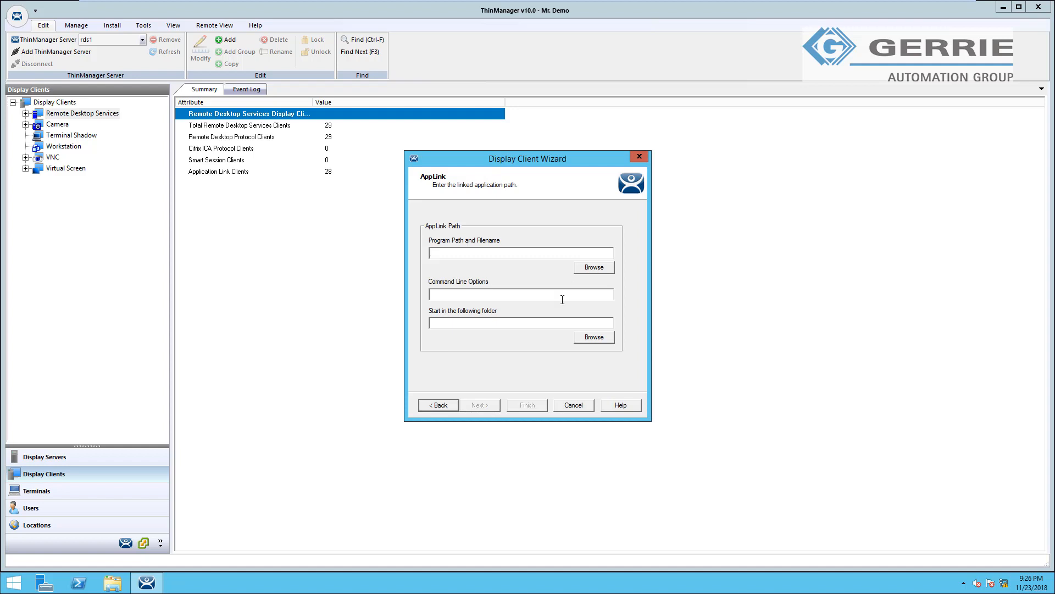
left_click(594, 268)
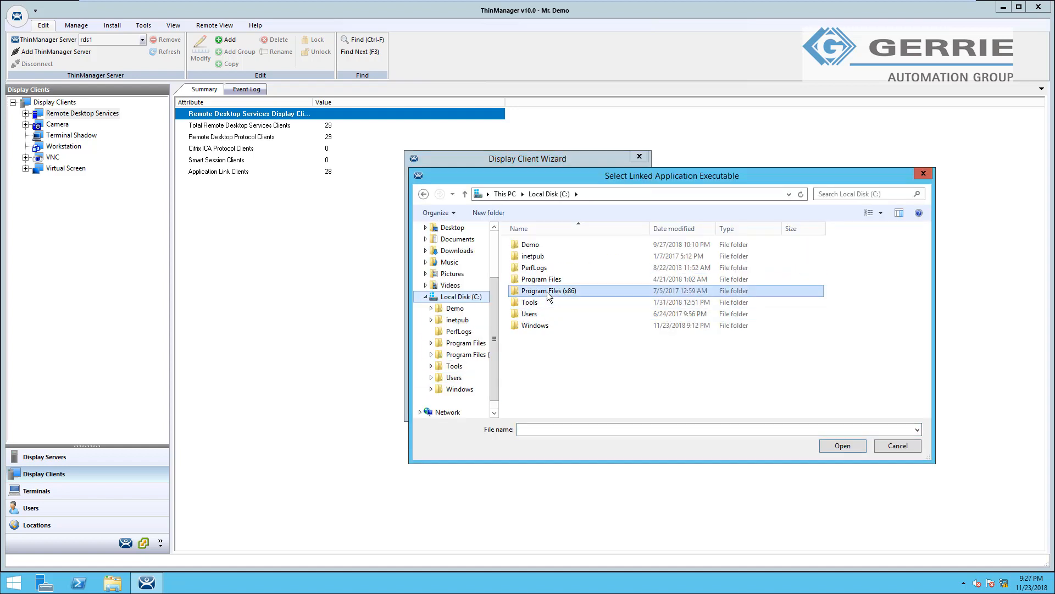
double_click(544, 290)
double_click(539, 313)
scroll(554, 376, "down", 1)
double_click(554, 376)
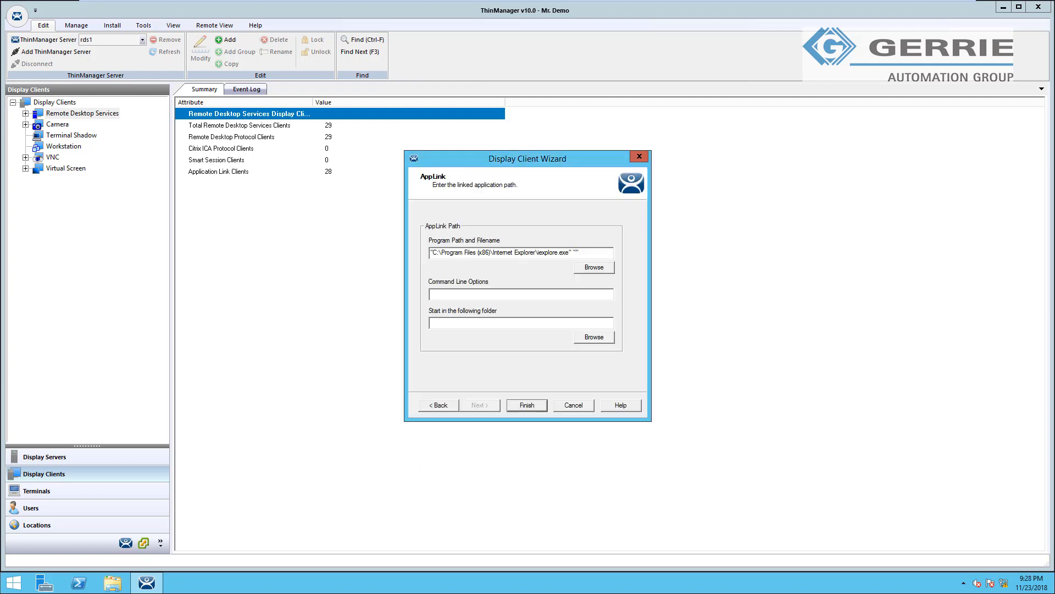
type("http://www.gerrie.com/ra")
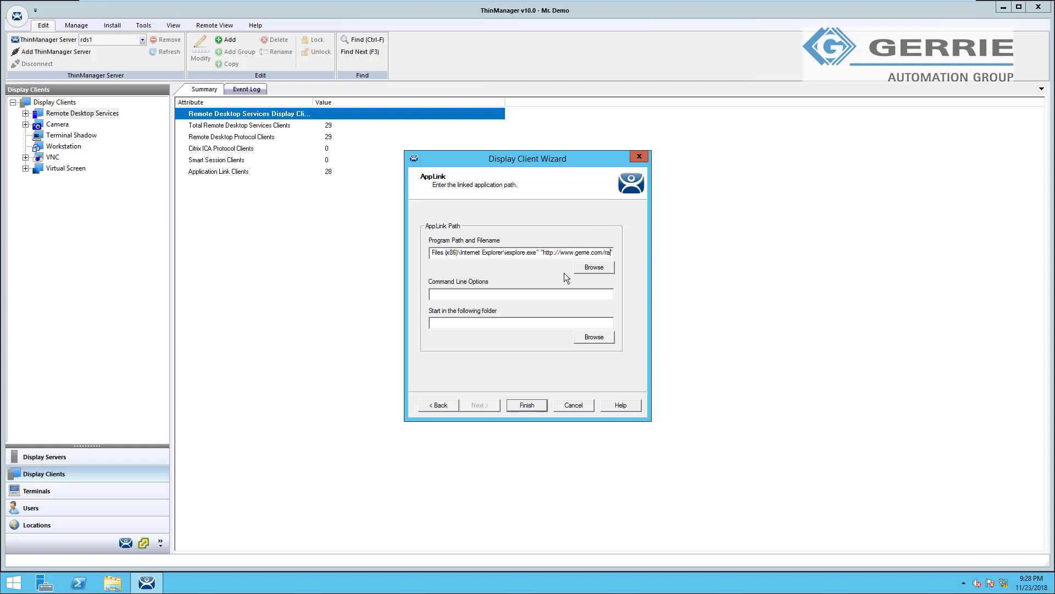
left_click(538, 405)
- Configure the wired VersaView5200 terminal to use Demo as its only selected display client
left_click(130, 491)
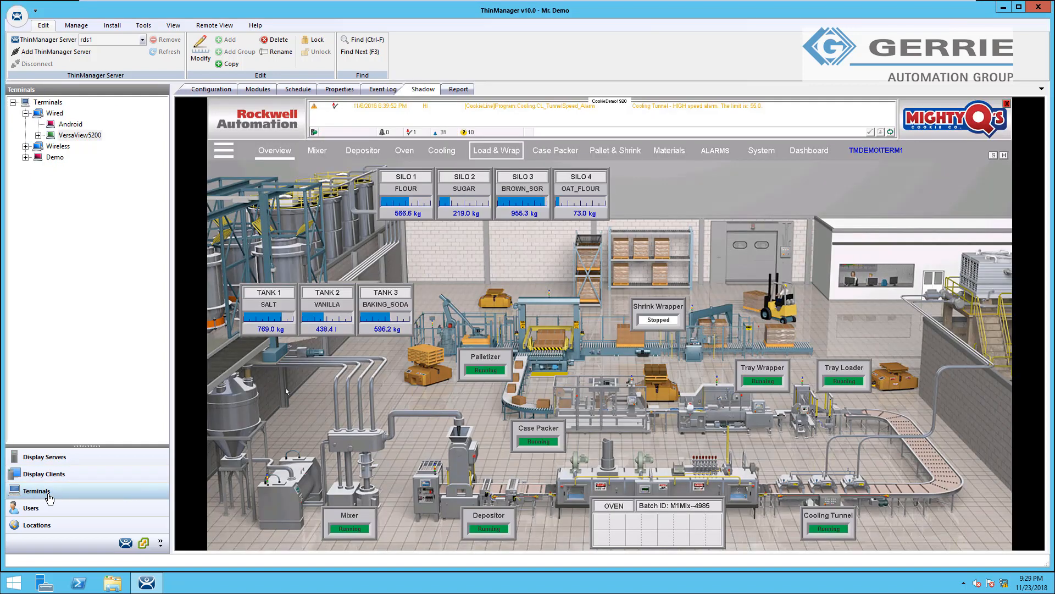
double_click(80, 136)
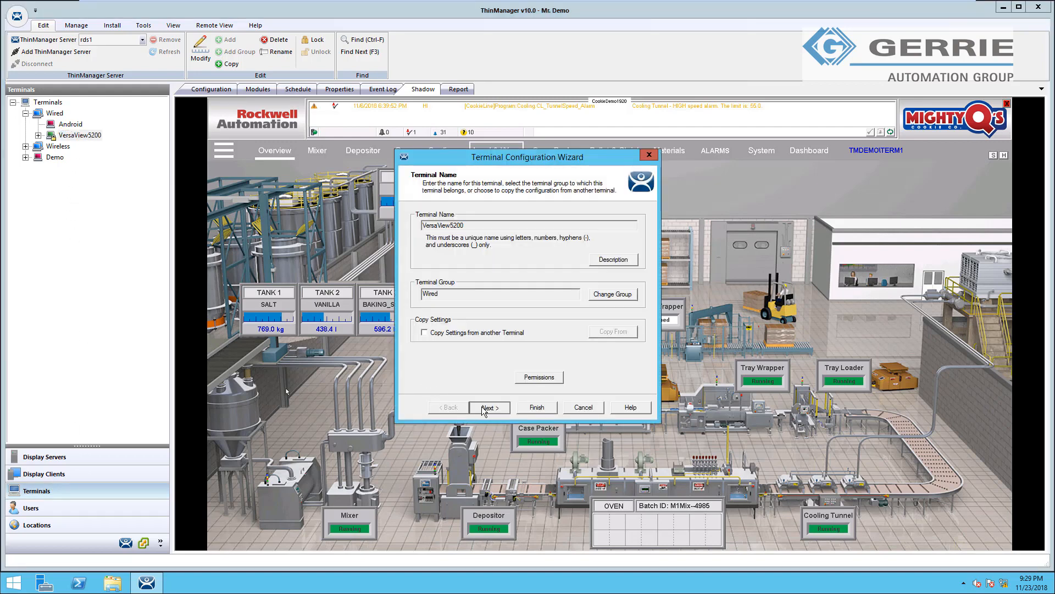
left_click(481, 407)
left_click(429, 328)
double_click(433, 331)
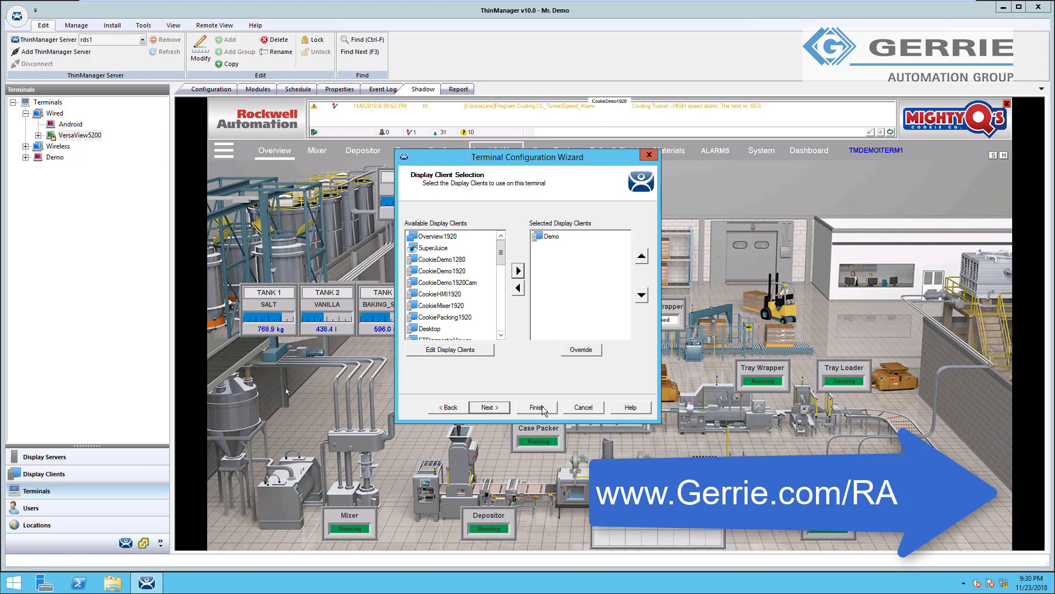
left_click(538, 408)
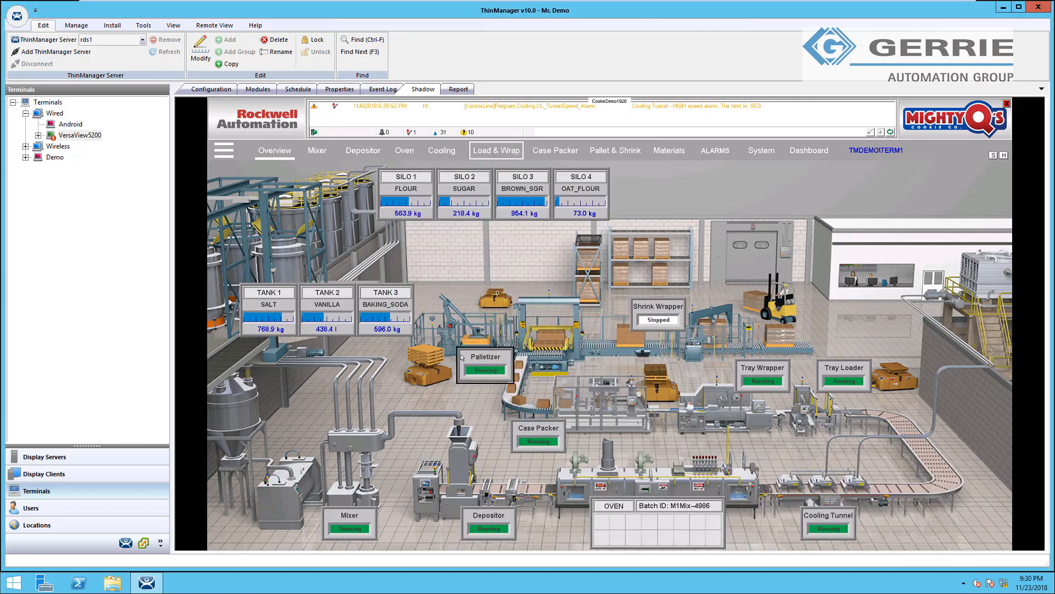
- Restart the VersaView5200 terminal and close the web browser window in its shadowed session
right_click(69, 137)
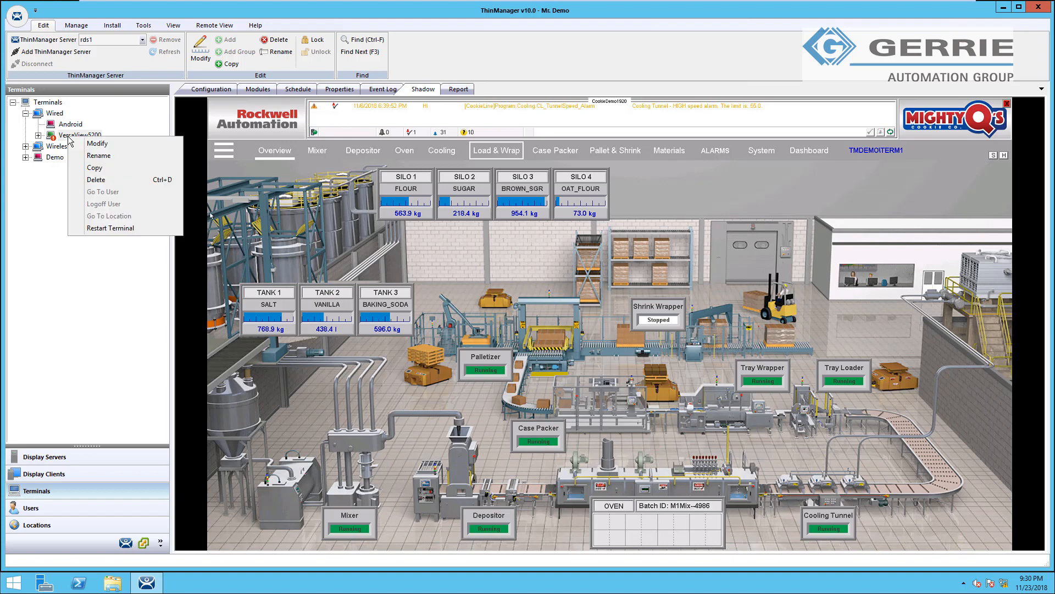
left_click(135, 226)
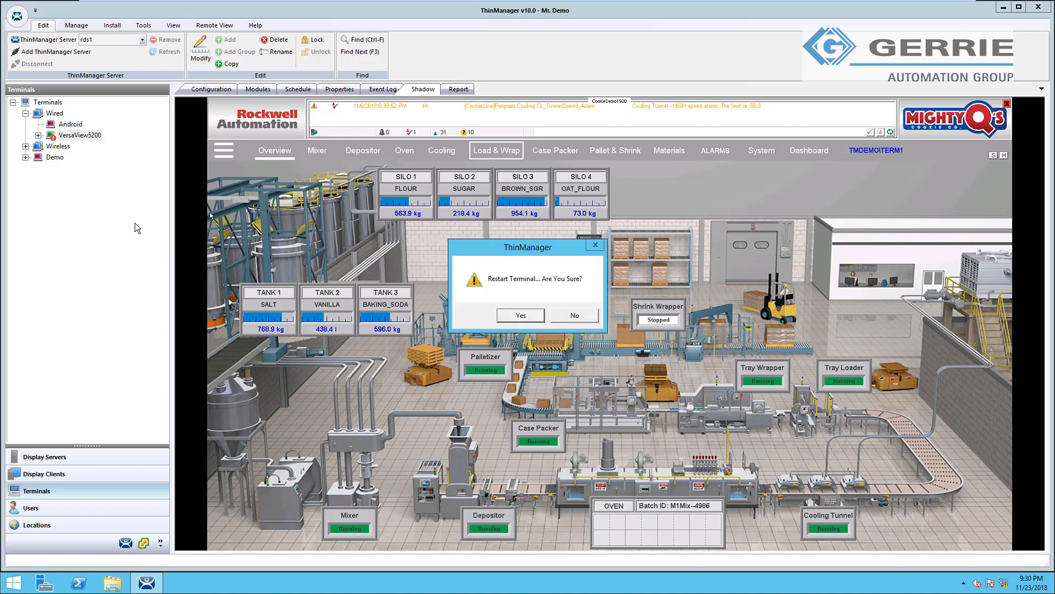
left_click(505, 318)
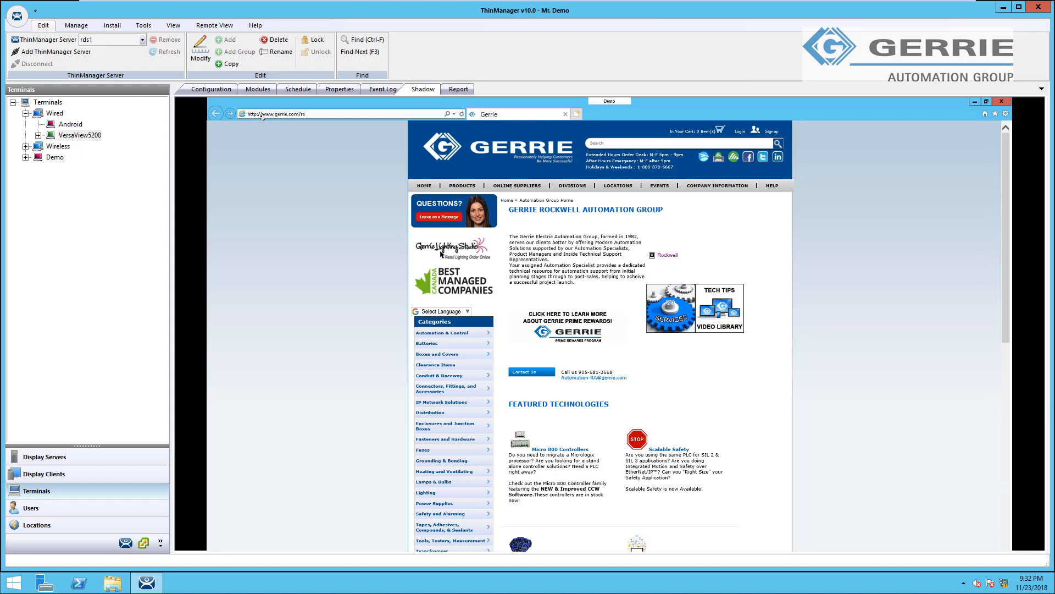
left_click(1001, 103)
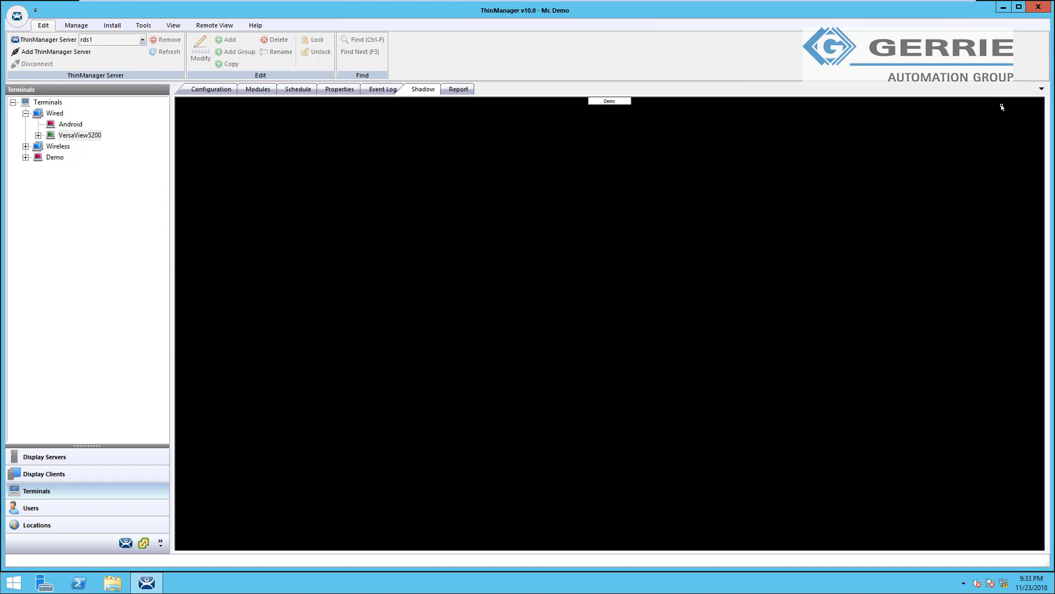